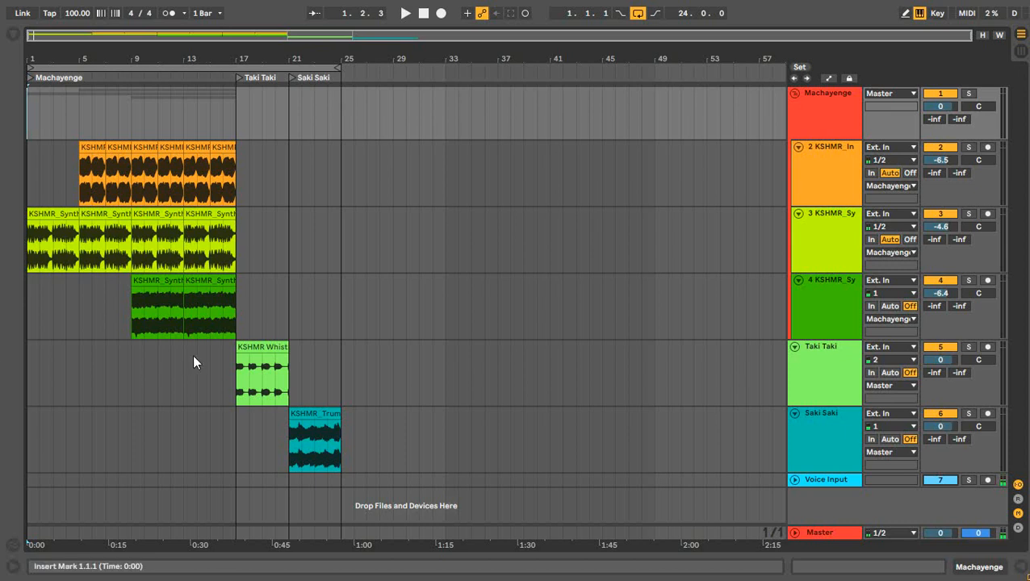
Highlight the opening synth loop from bar 1 to 5, and the start of the Indian vocal loop from bar 4 to 7.
drag(81, 279, 24, 222)
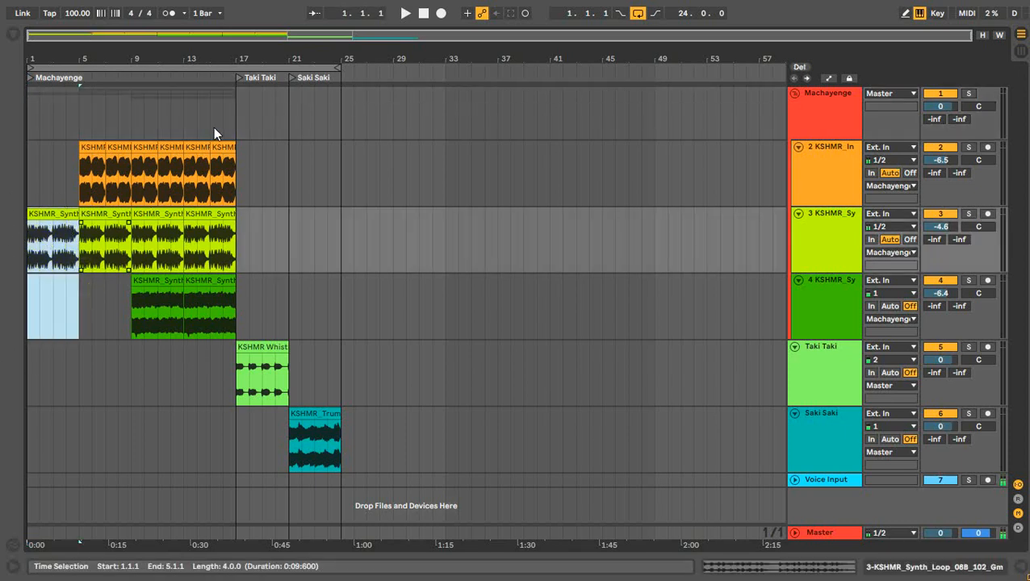
click(64, 166)
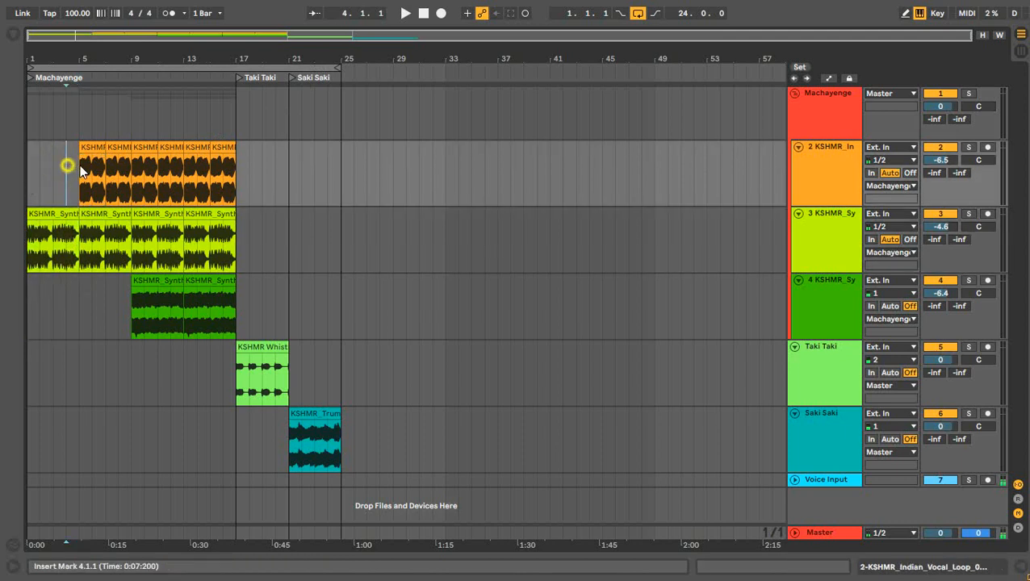
drag(81, 171, 106, 174)
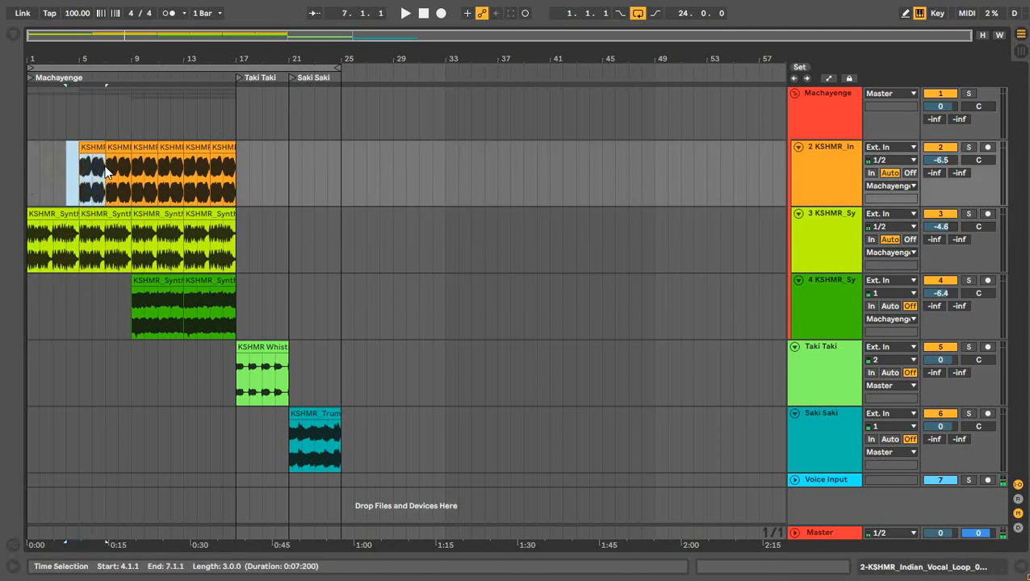
click(117, 320)
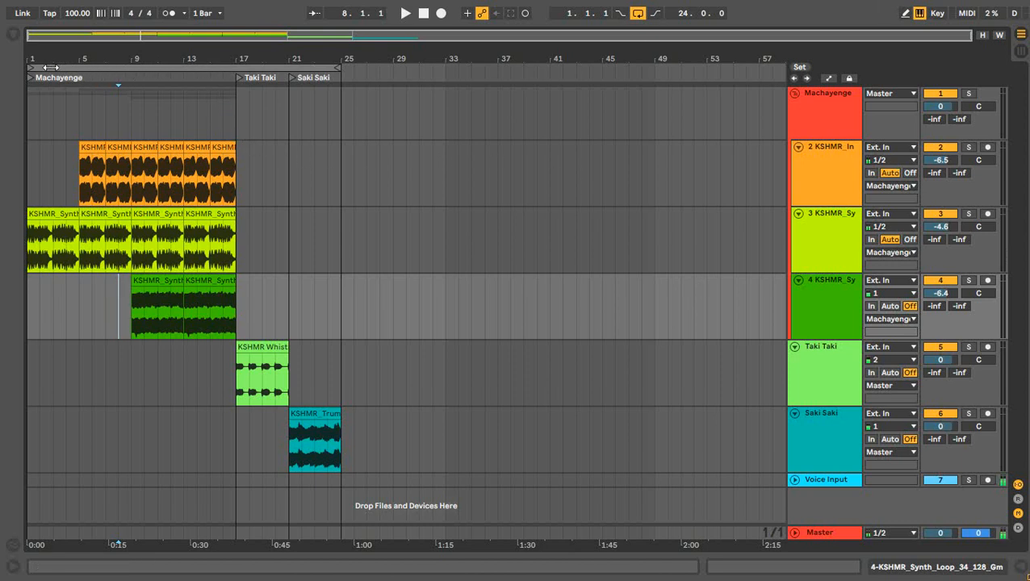
Mark the stages of the Machayenge group by selecting bars 1 to 5, 1 to 9 and 1 to 17 across its tracks.
drag(84, 99, 28, 98)
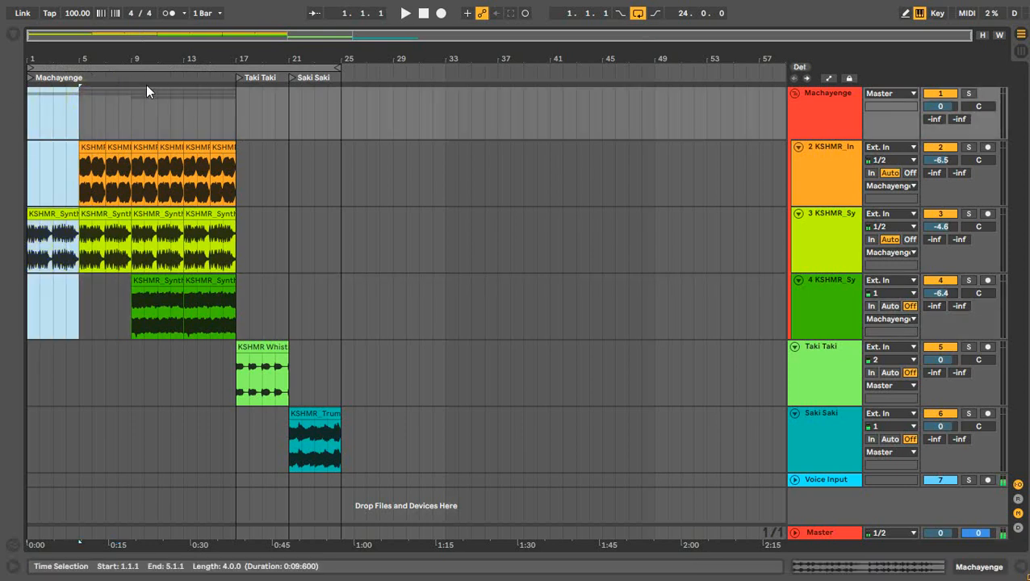
drag(129, 107, 5, 115)
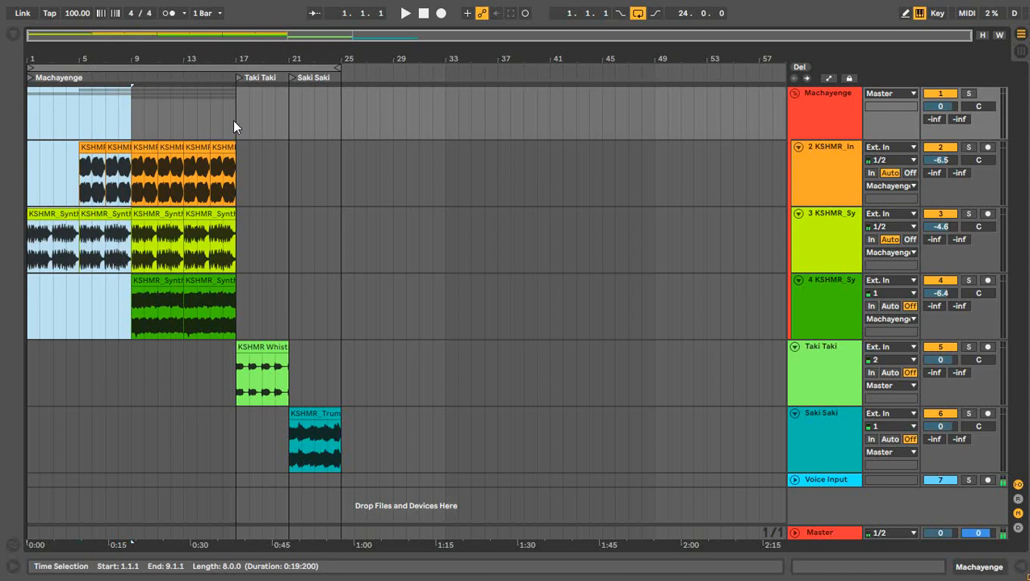
drag(234, 127, 28, 113)
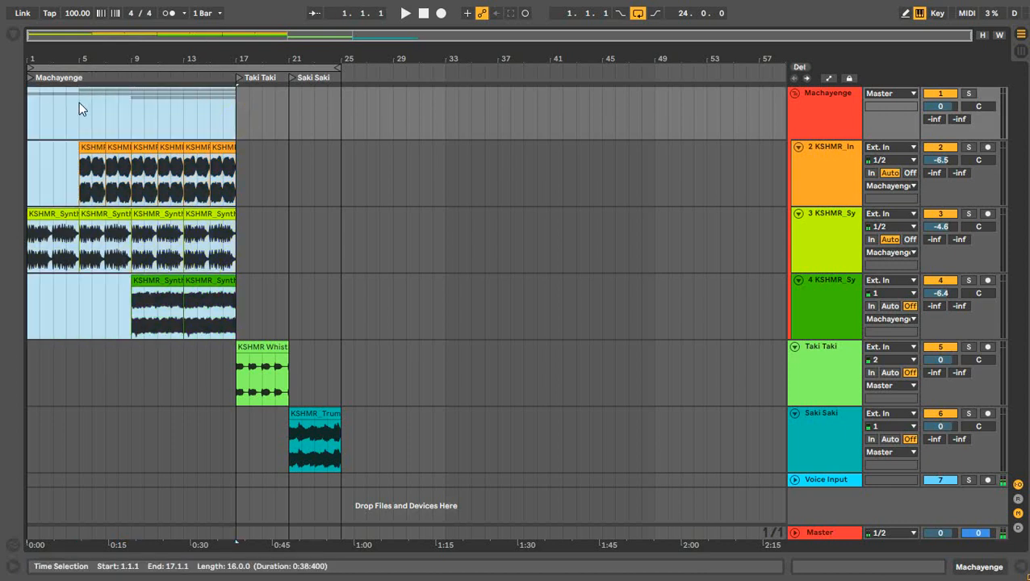
click(232, 94)
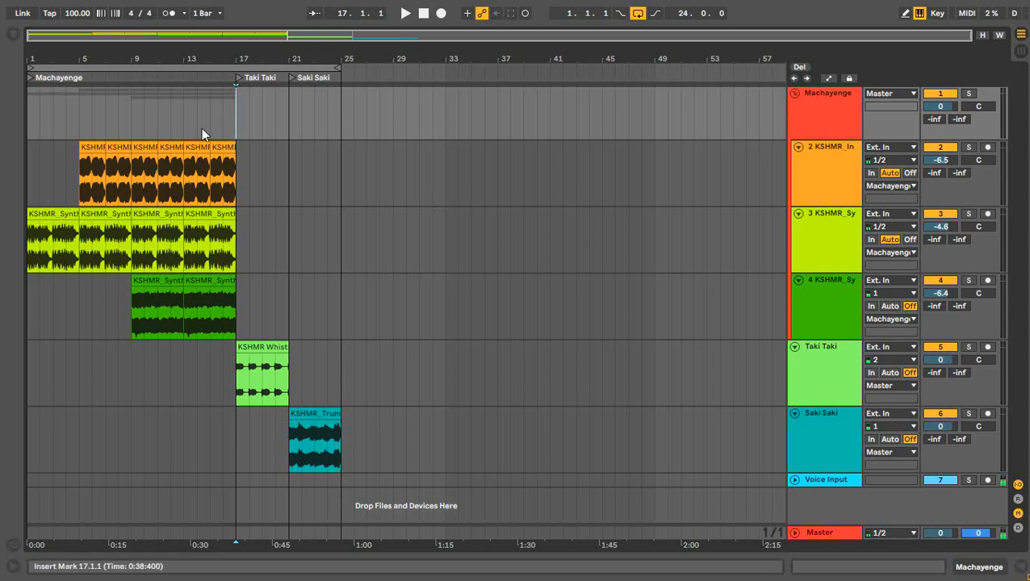
Play back the Machayenge section from bar 1 through its layered loops to bar 16, and stop playback.
drag(970, 33, 453, 120)
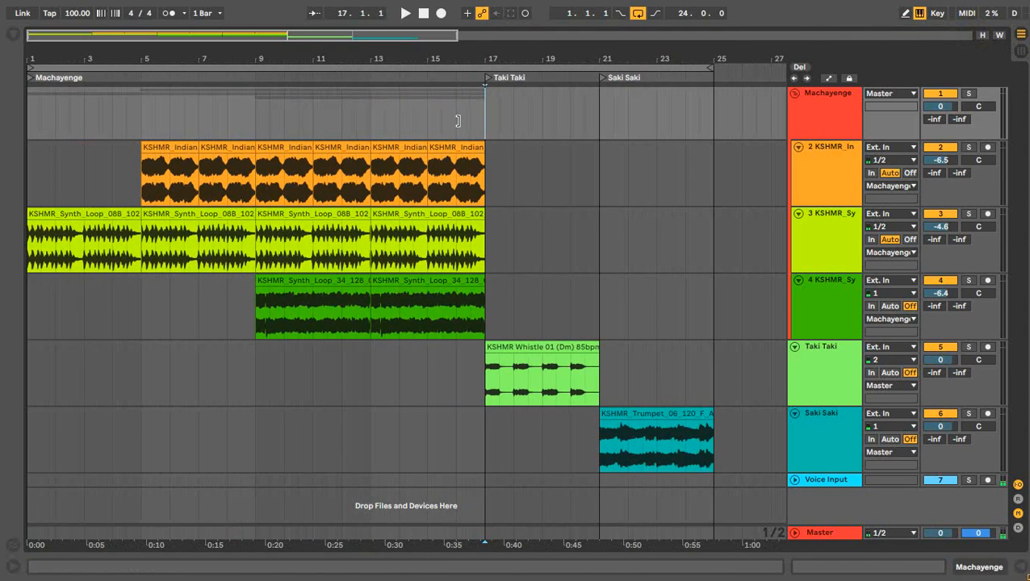
click(31, 171)
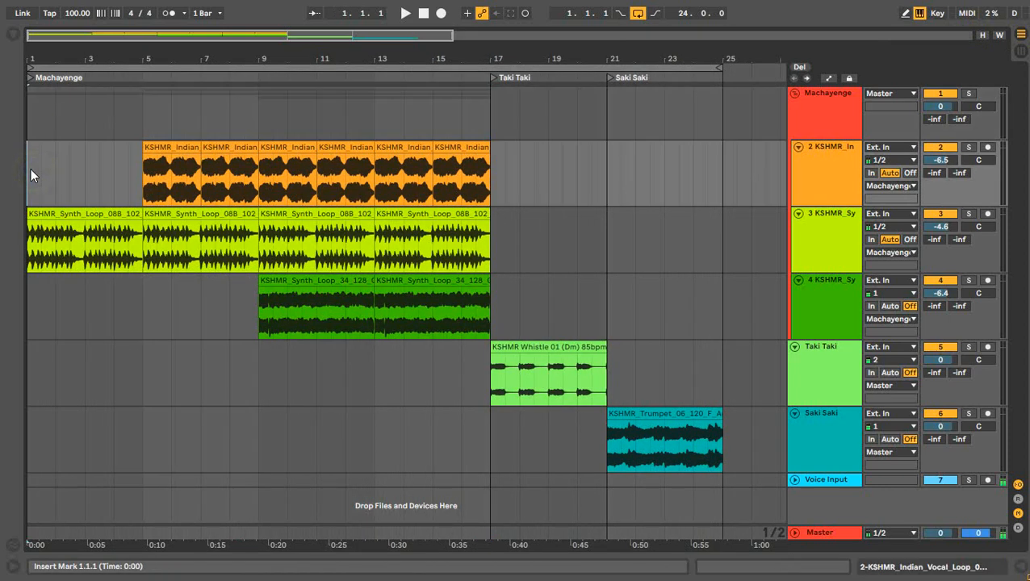
key(space)
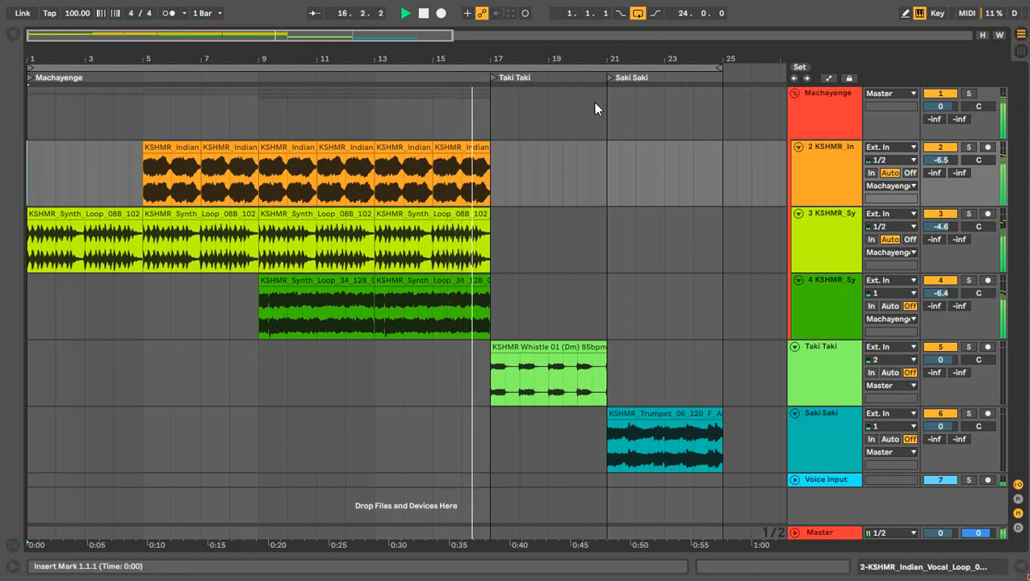
key(space)
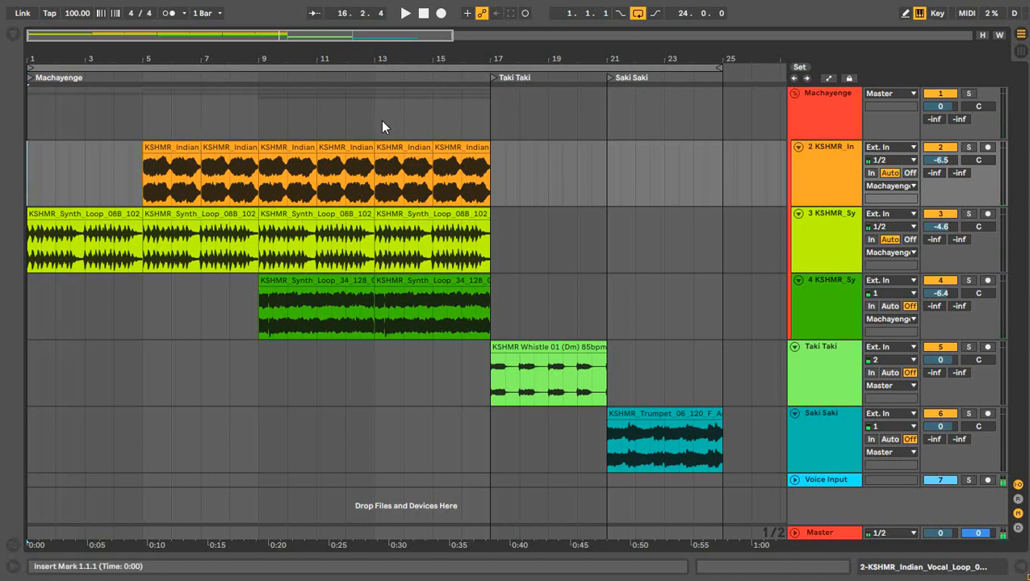
Inspect the sample settings of the Indian vocal loop and 08B synth loop clips that start at bar 5, closing the detail view after each.
click(791, 168)
double_click(826, 165)
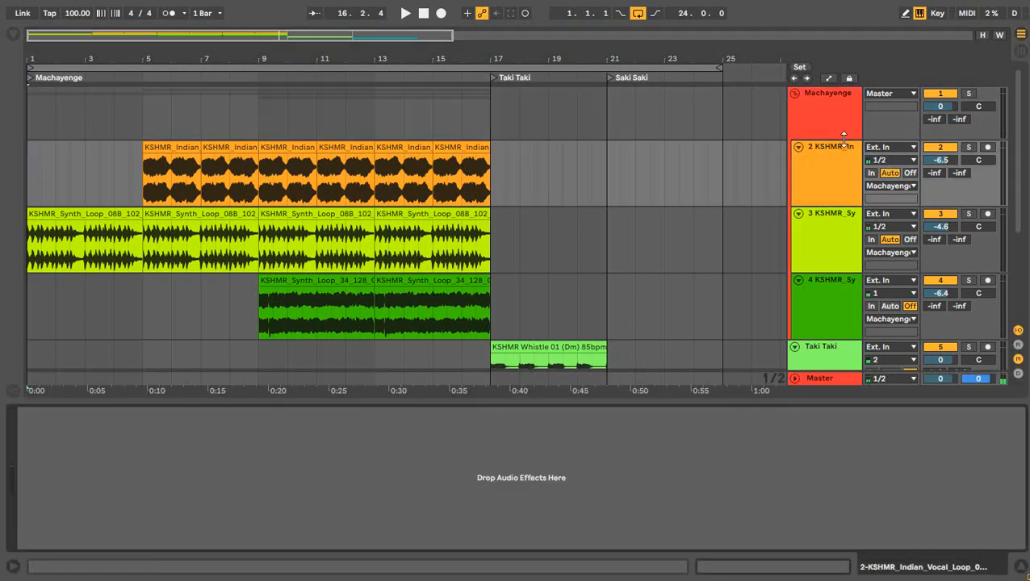
double_click(168, 148)
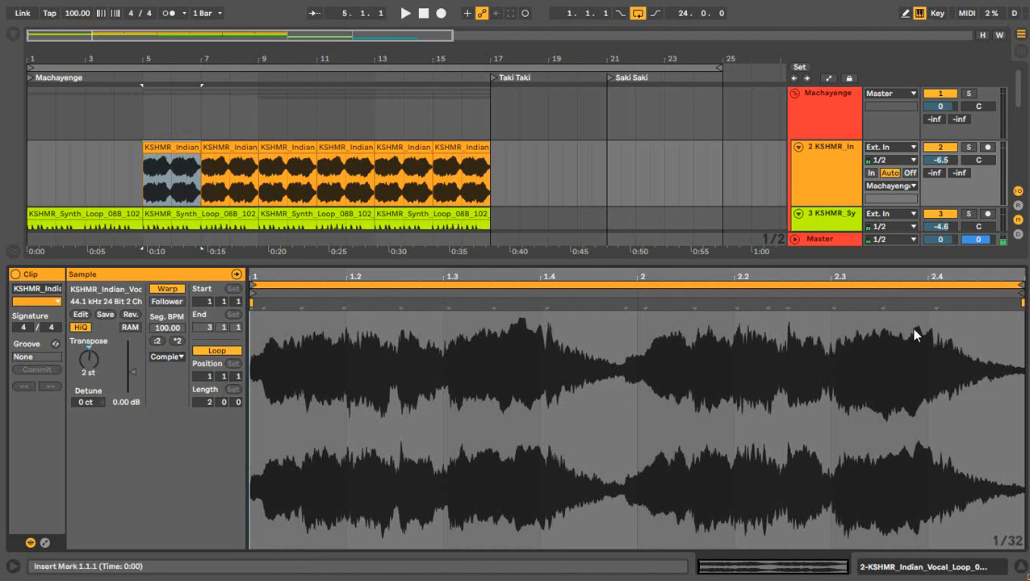
click(1023, 568)
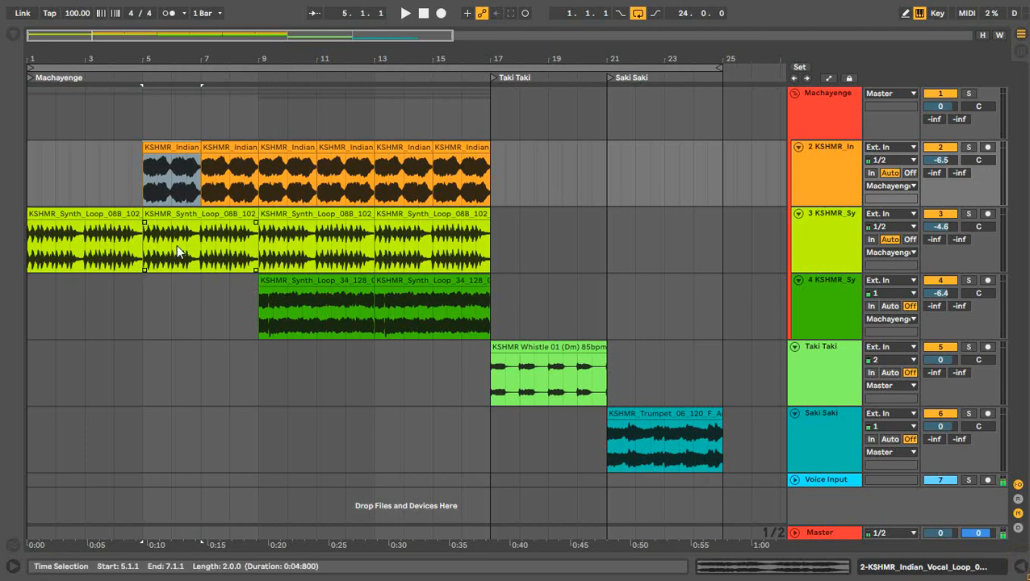
double_click(173, 214)
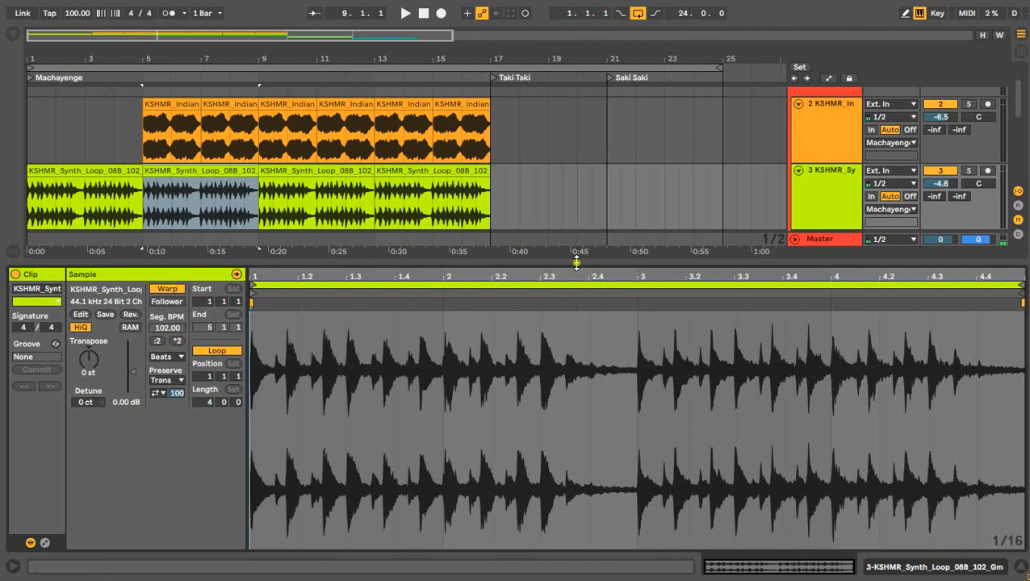
drag(575, 263, 538, 555)
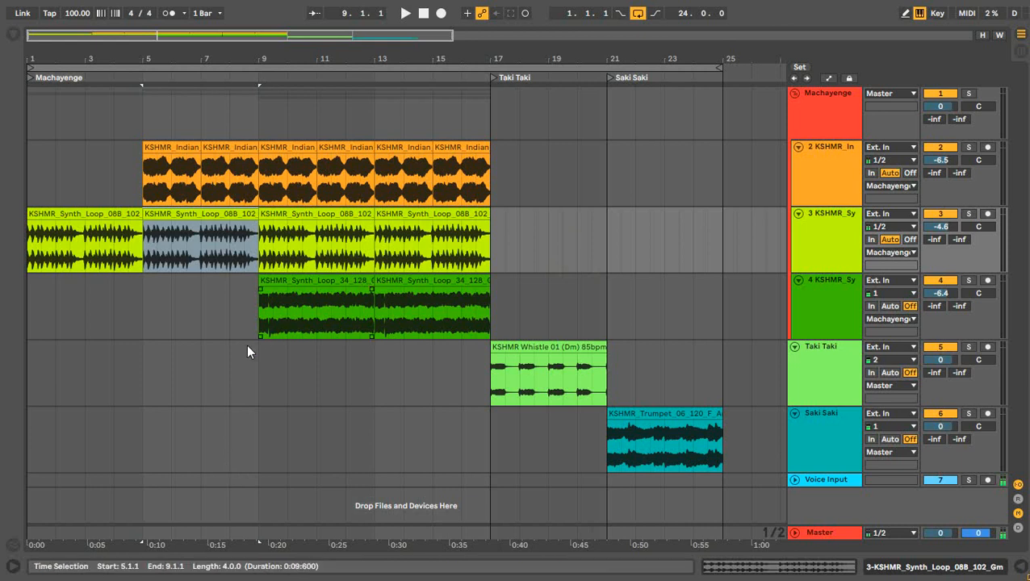
Solo track 4 with the insert mark at bar 9 to audition its synth loop, and turn the solo off again.
click(244, 323)
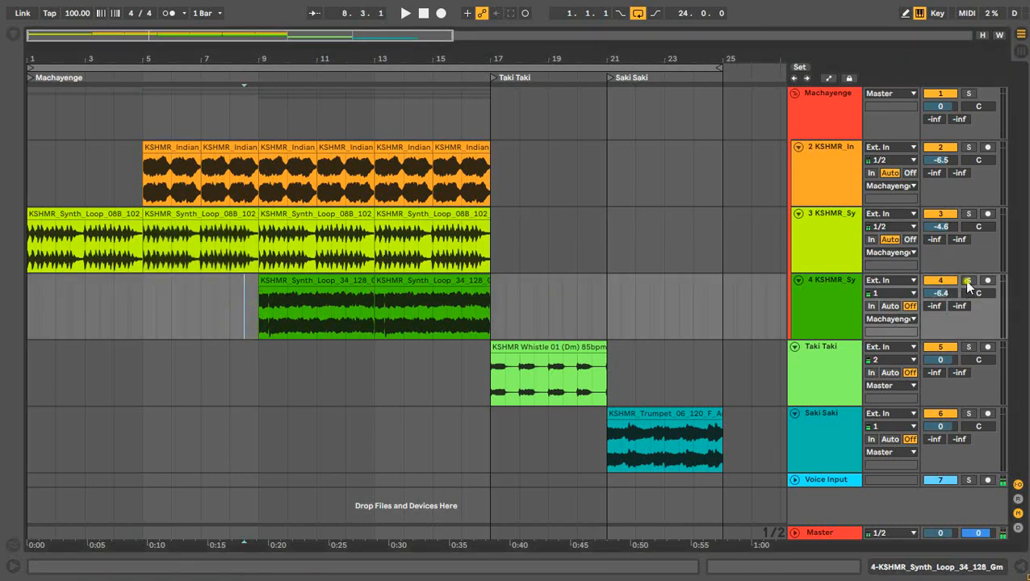
click(969, 280)
click(259, 323)
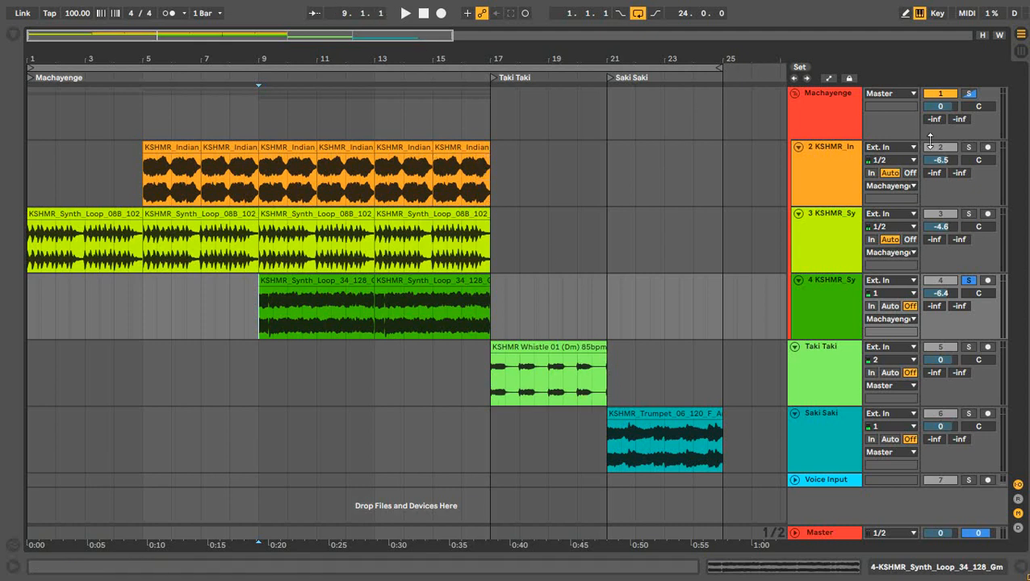
click(969, 280)
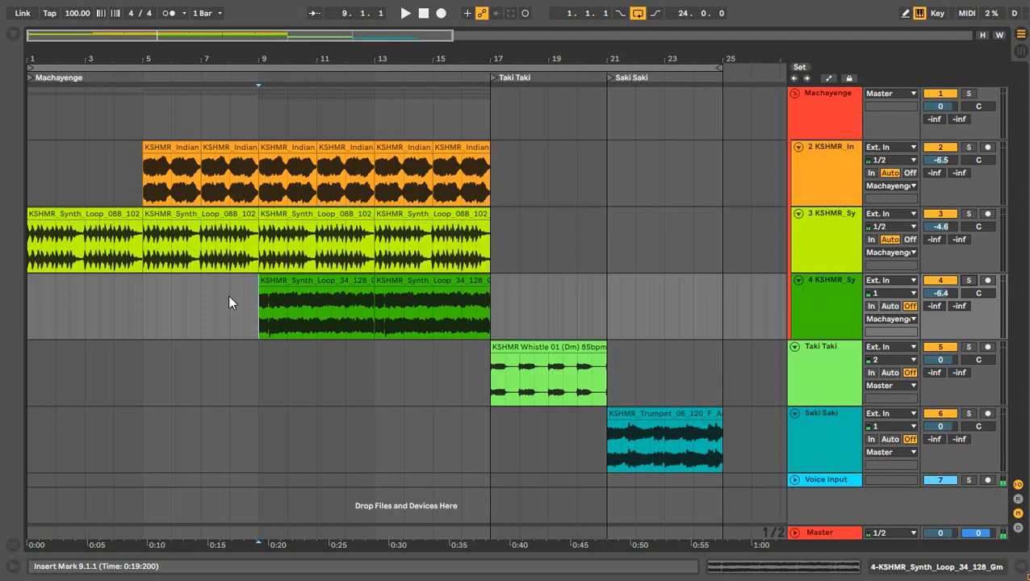
Go to the Taki Taki locator and inspect the whistle clip's sample settings, closing the detail view when done.
click(494, 78)
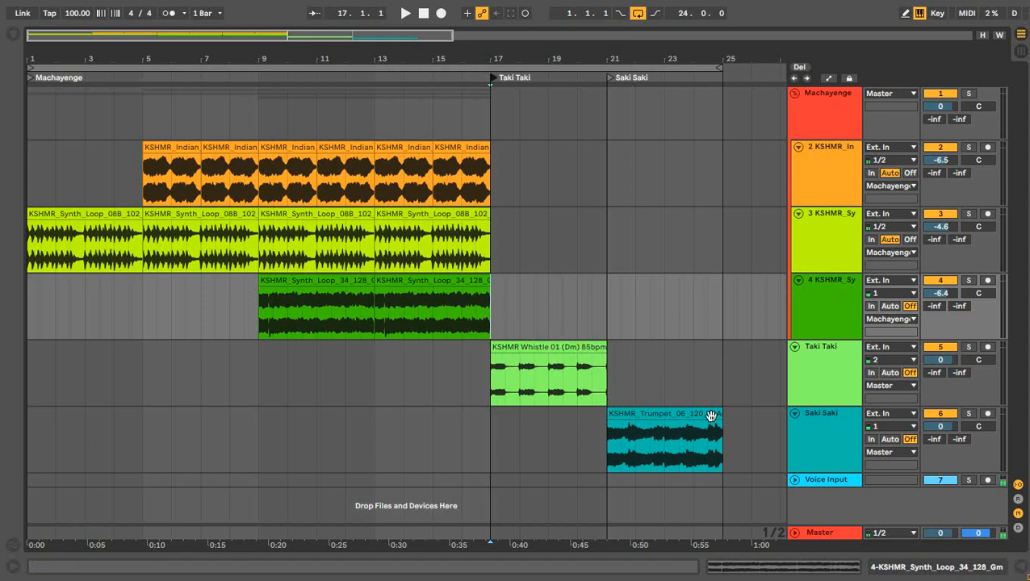
click(578, 347)
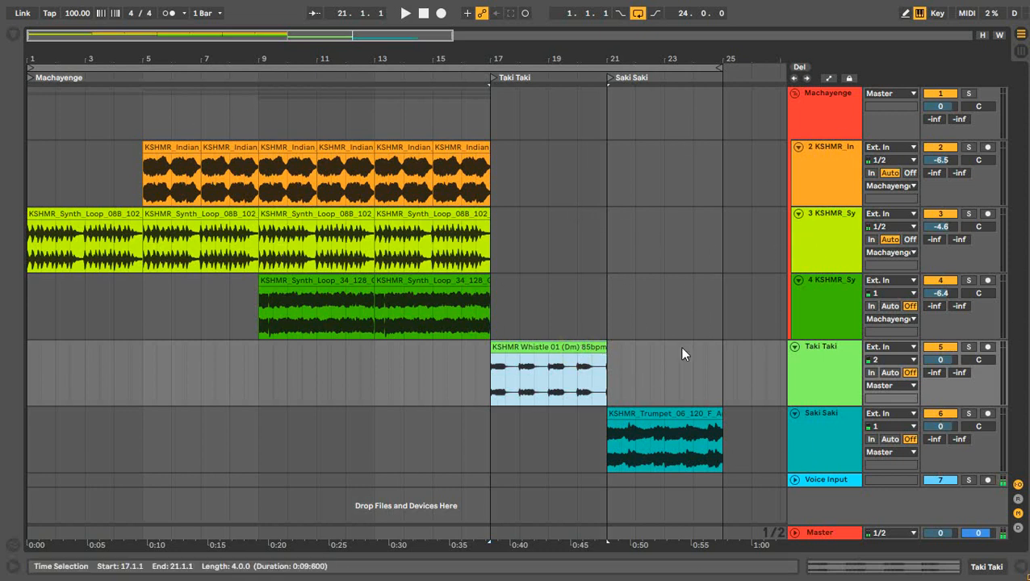
double_click(524, 349)
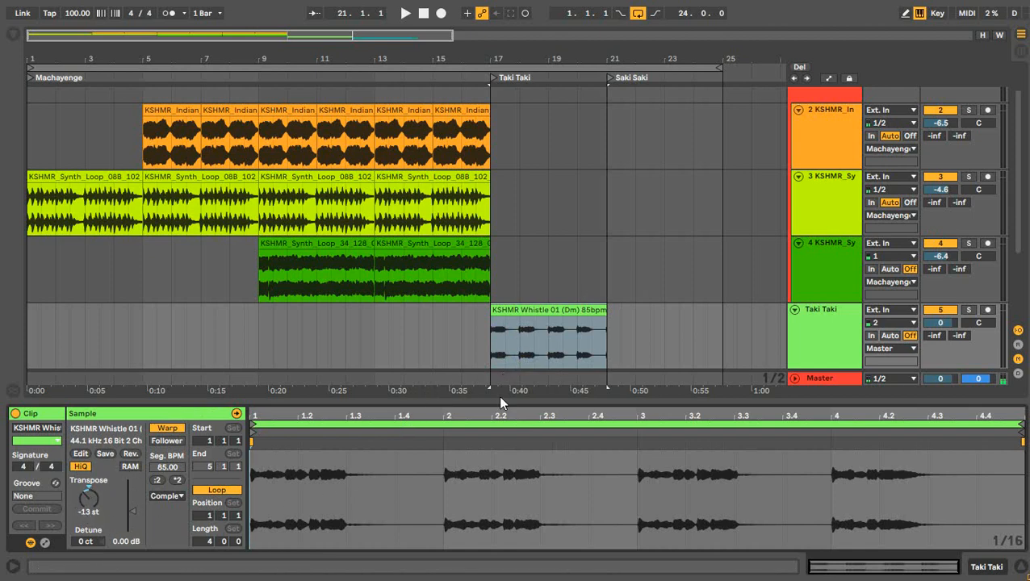
drag(499, 397, 501, 521)
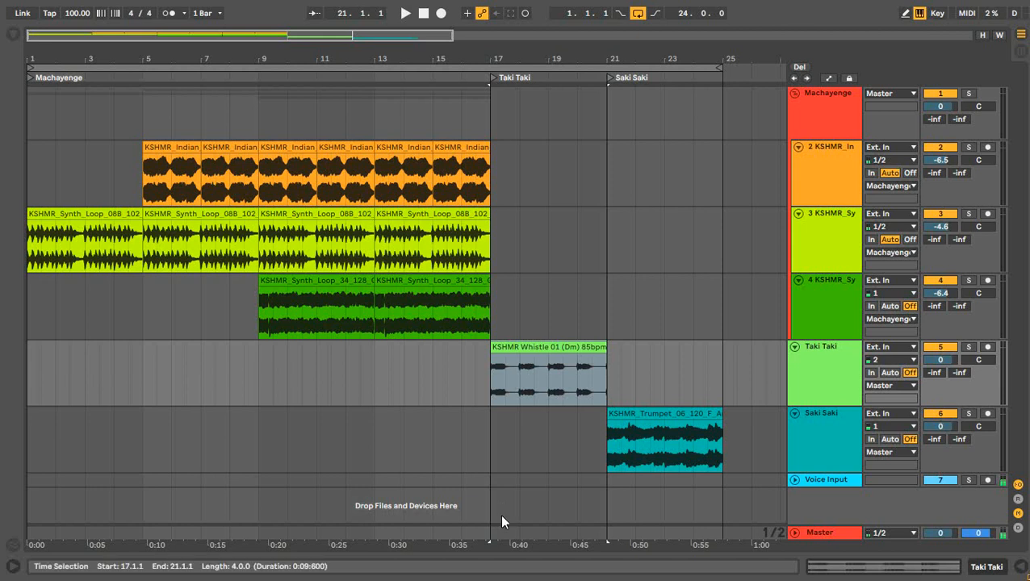
Play the whistle melody from the Taki Taki locator and stop playback.
click(490, 79)
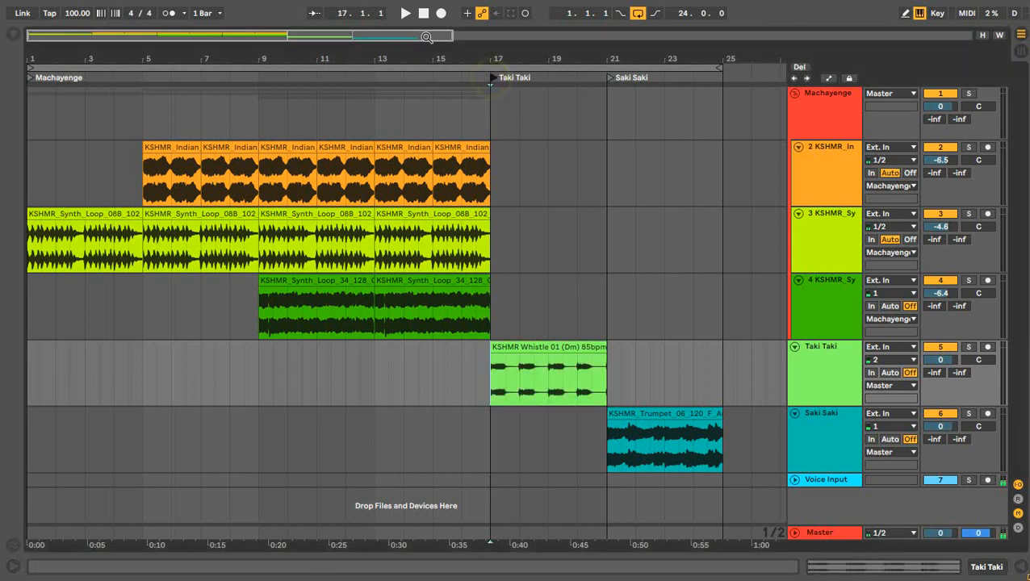
click(405, 14)
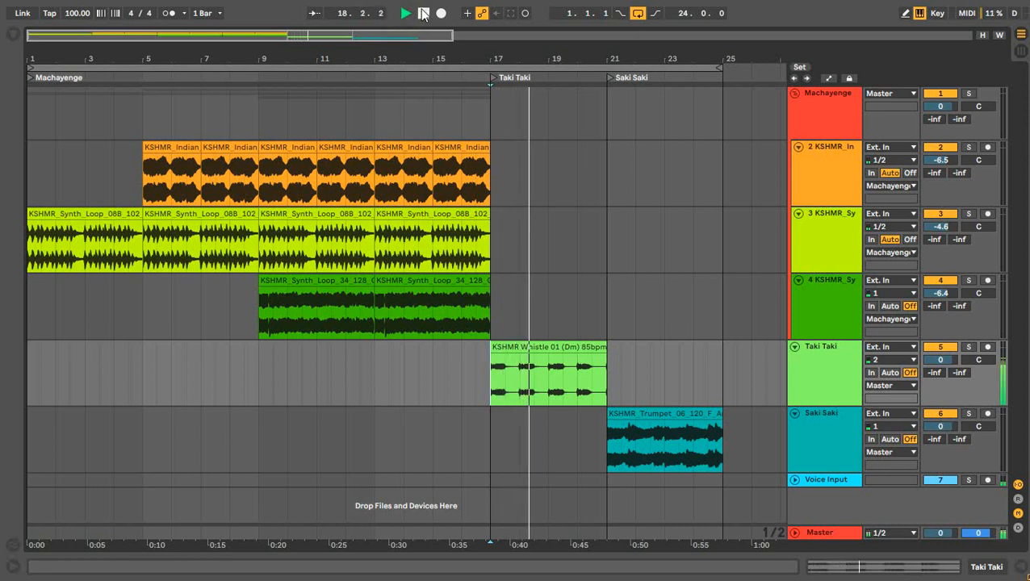
click(423, 12)
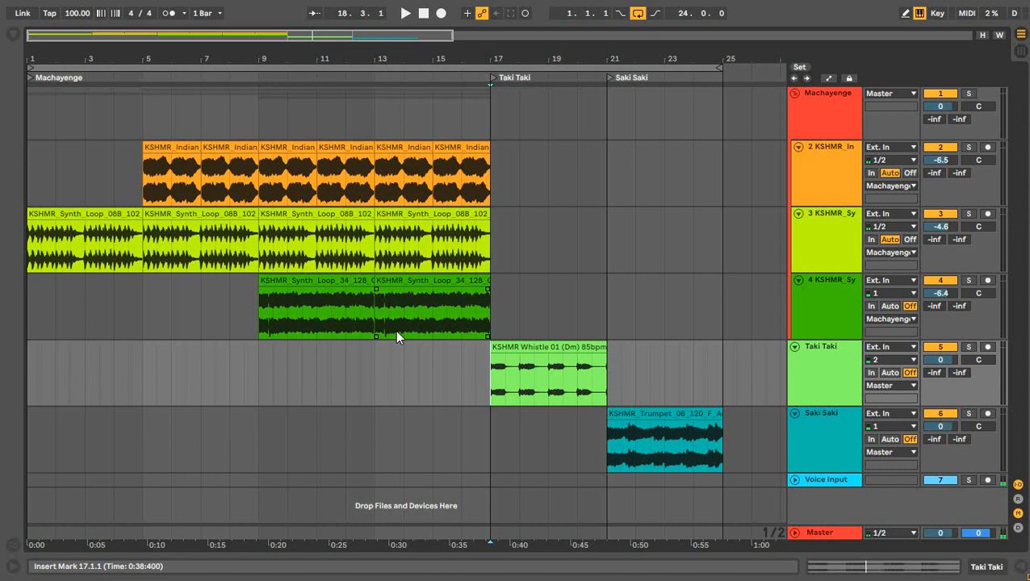
click(303, 319)
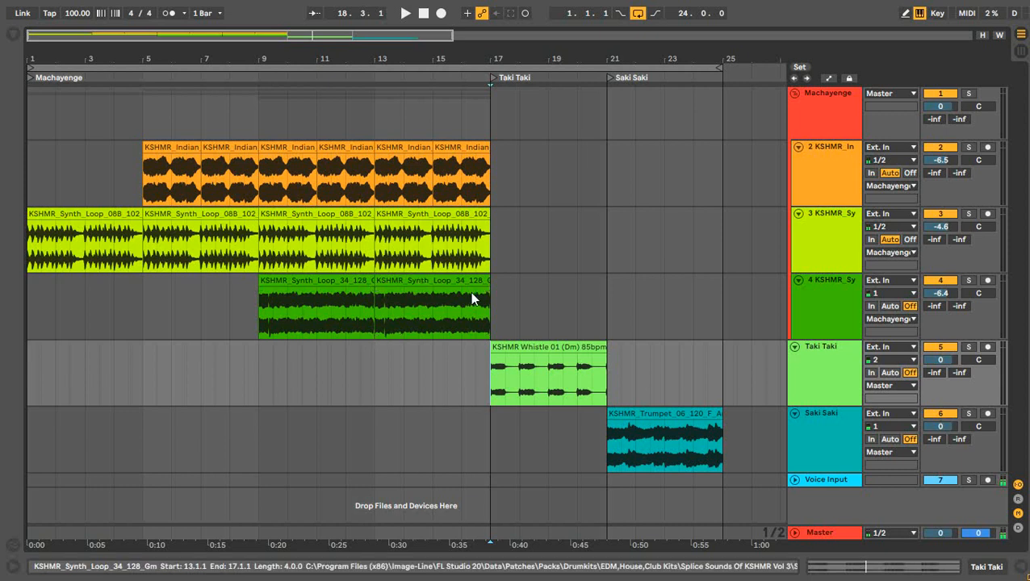
click(519, 355)
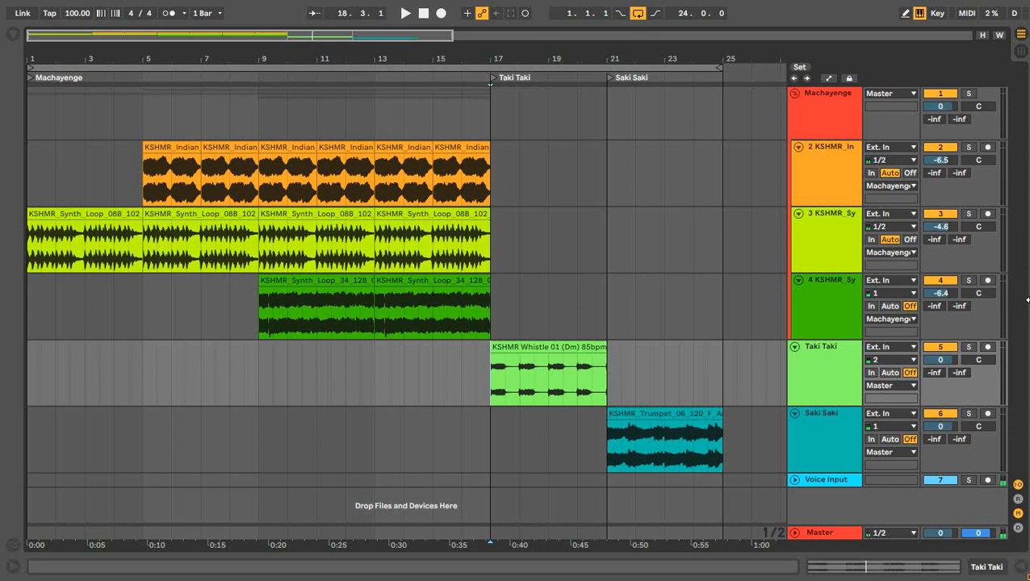
Play from the Saki Saki locator while inspecting the trumpet clip's sample settings, and stop playback with the position returned to bar 1.
click(610, 79)
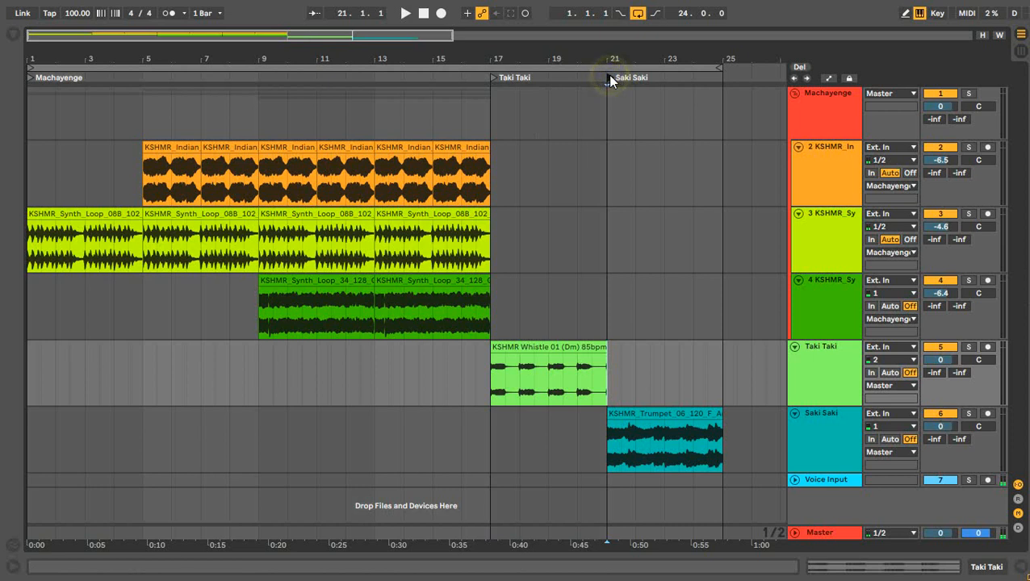
click(405, 14)
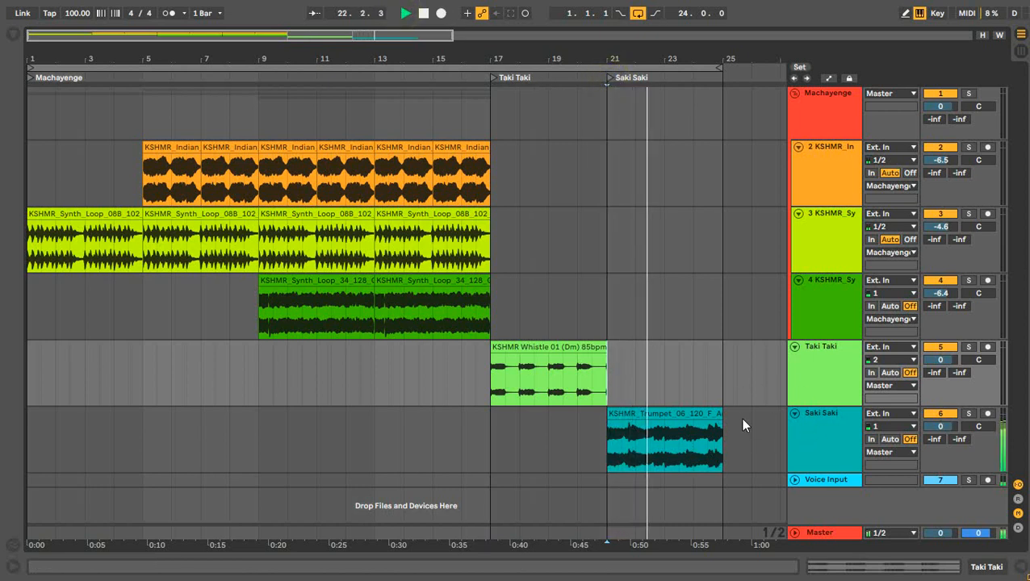
double_click(686, 414)
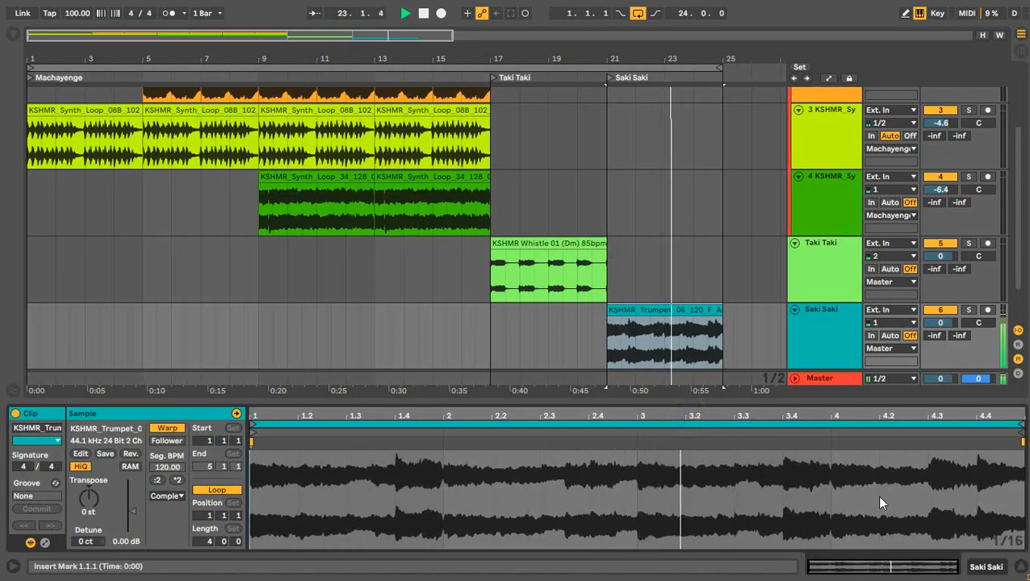
click(1015, 560)
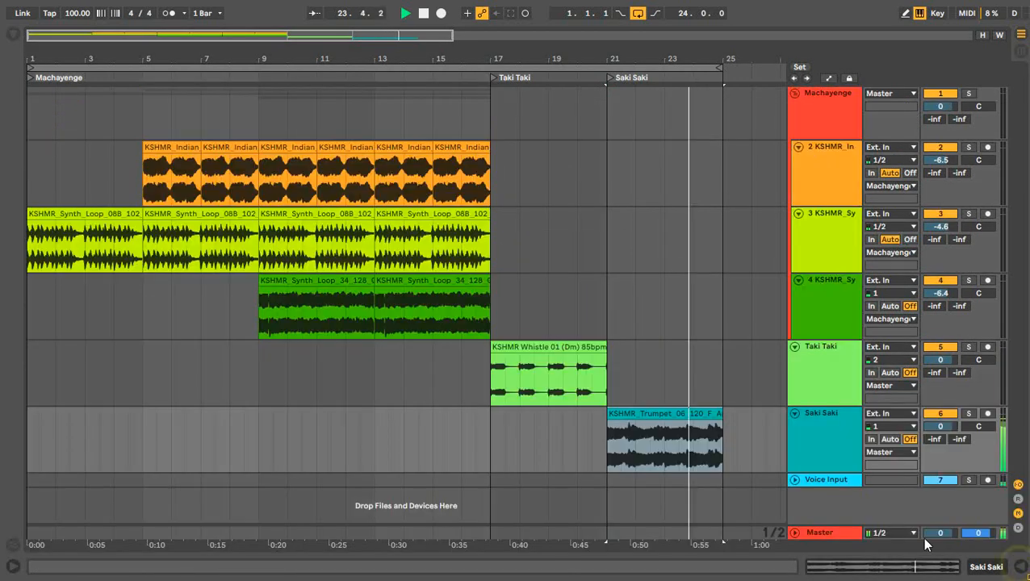
click(424, 14)
click(424, 14)
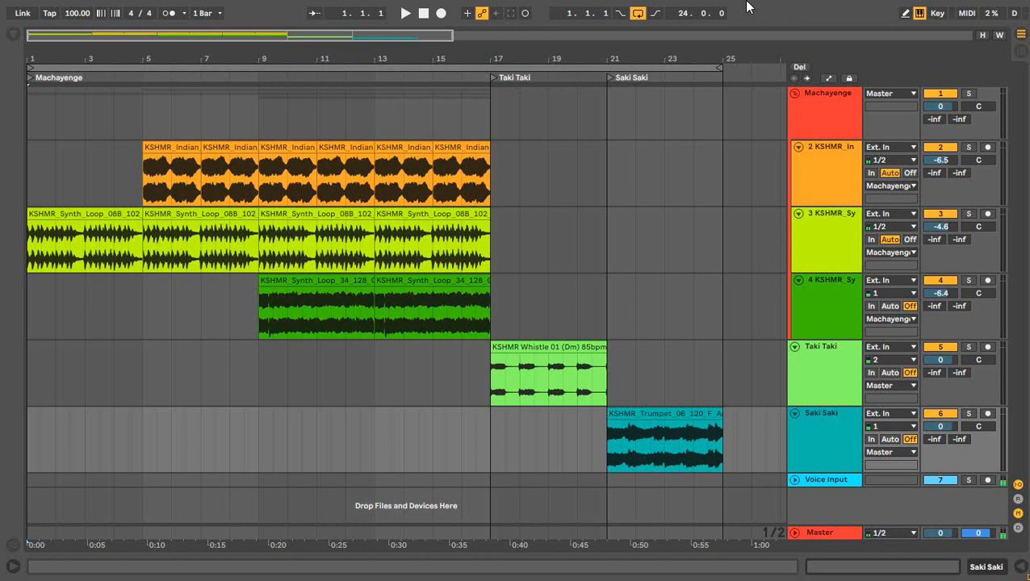
mouse_move(687, 5)
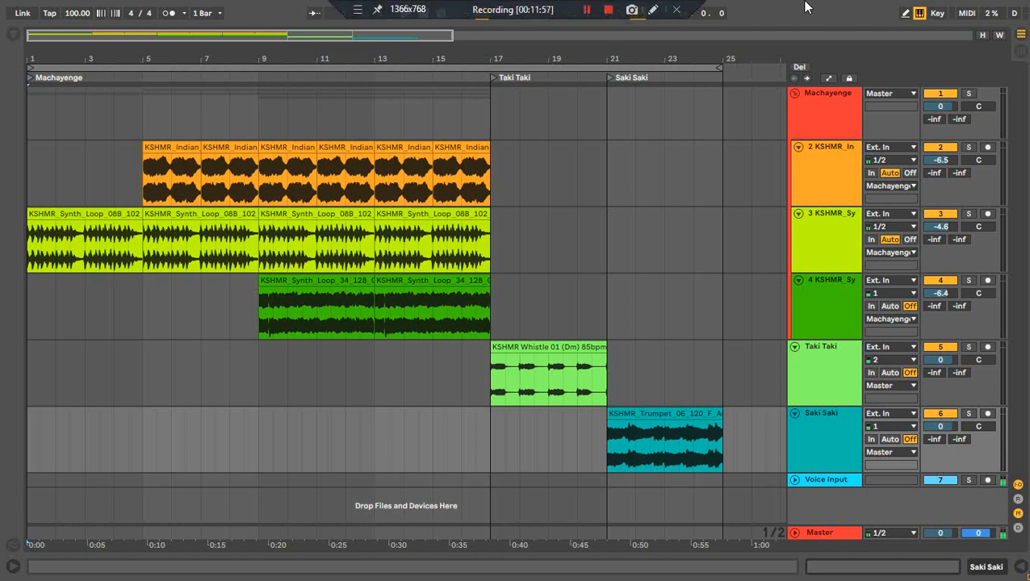